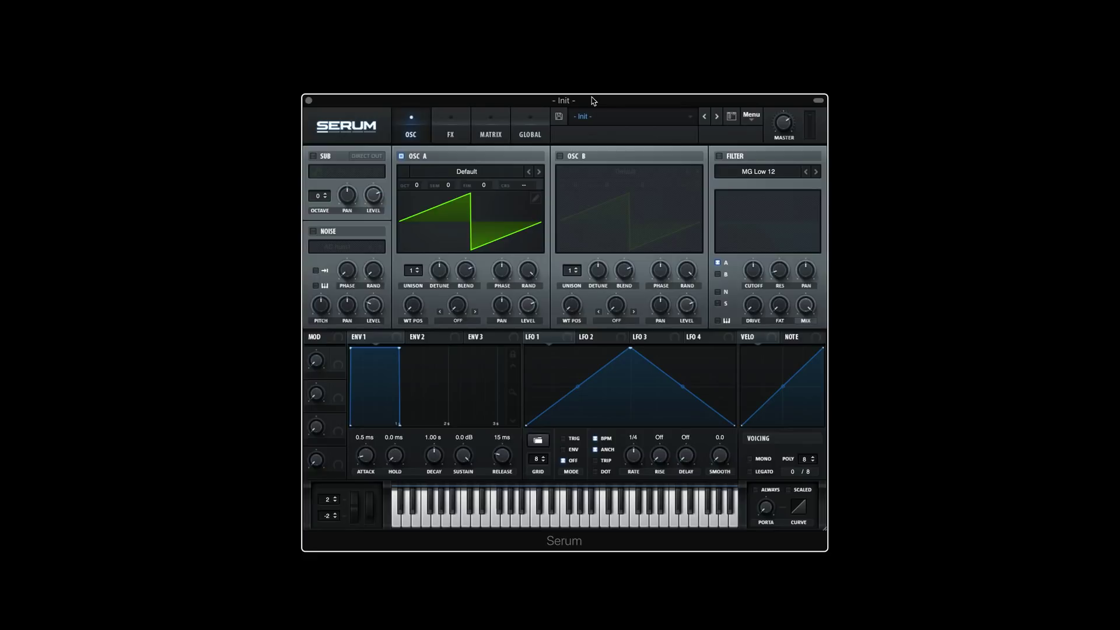
- Turn off oscillator A, enable the sub, set mono voicing, and lengthen envelope 1's attack and release to 1.66 s
left_click(401, 156)
left_click(313, 157)
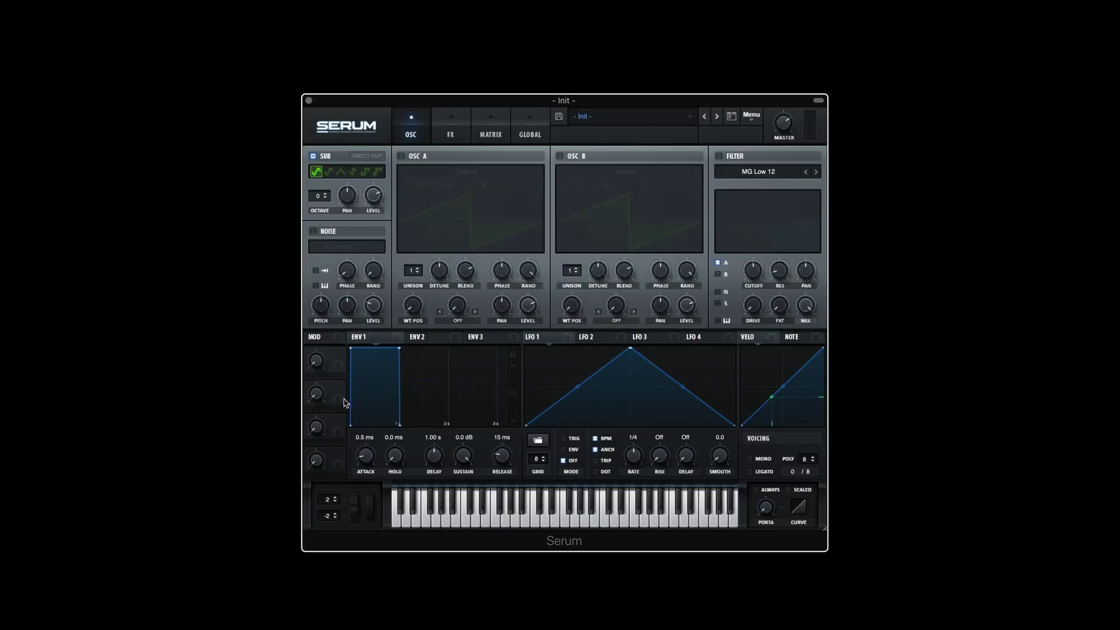
left_click_drag(368, 457, 367, 452)
left_click(749, 459)
left_click_drag(506, 464, 509, 424)
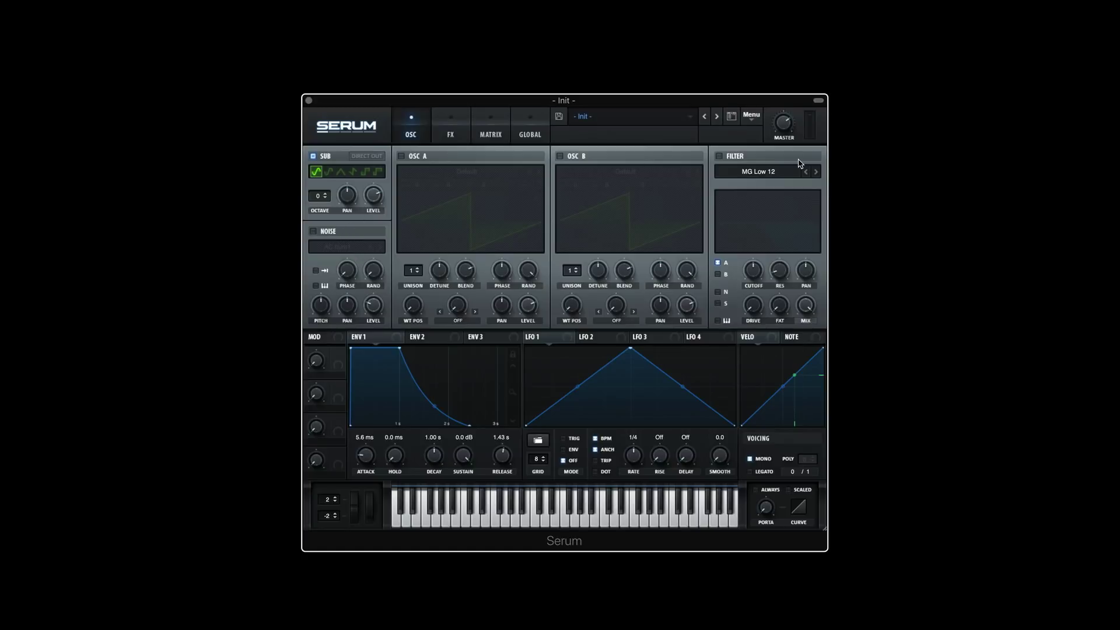
- Enable the filter as MG Low 24 and route the sub oscillator through it
left_click(720, 156)
left_click(817, 172)
left_click(817, 172)
left_click(718, 303)
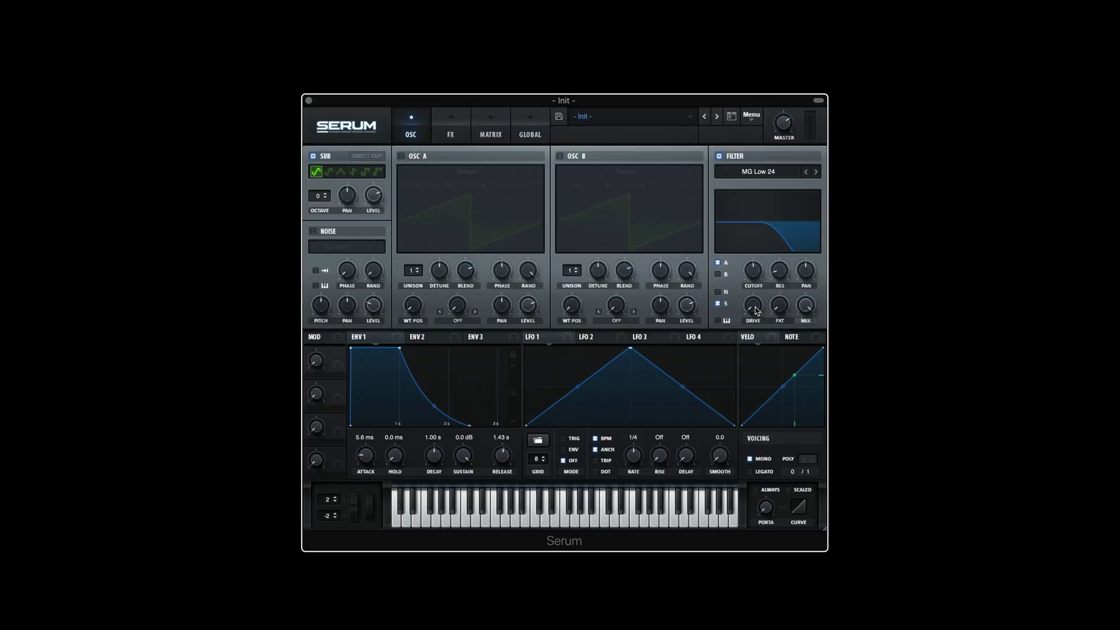
- Raise the filter drive to 92%, then bypass and re-enable the filter to compare
left_click_drag(757, 310, 809, 373)
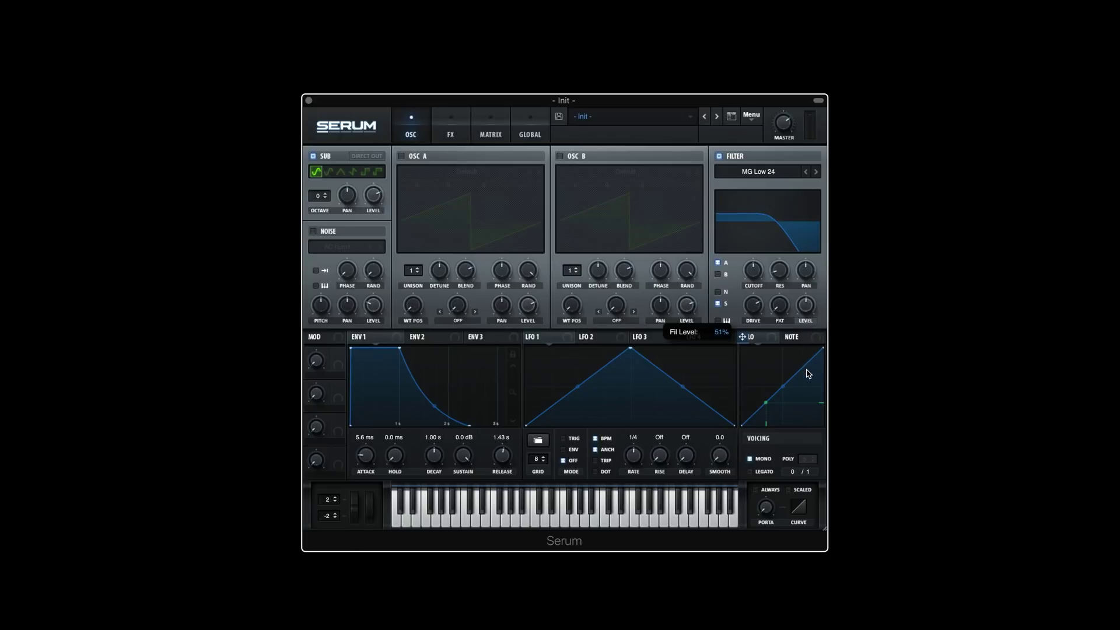
left_click_drag(756, 311, 753, 285)
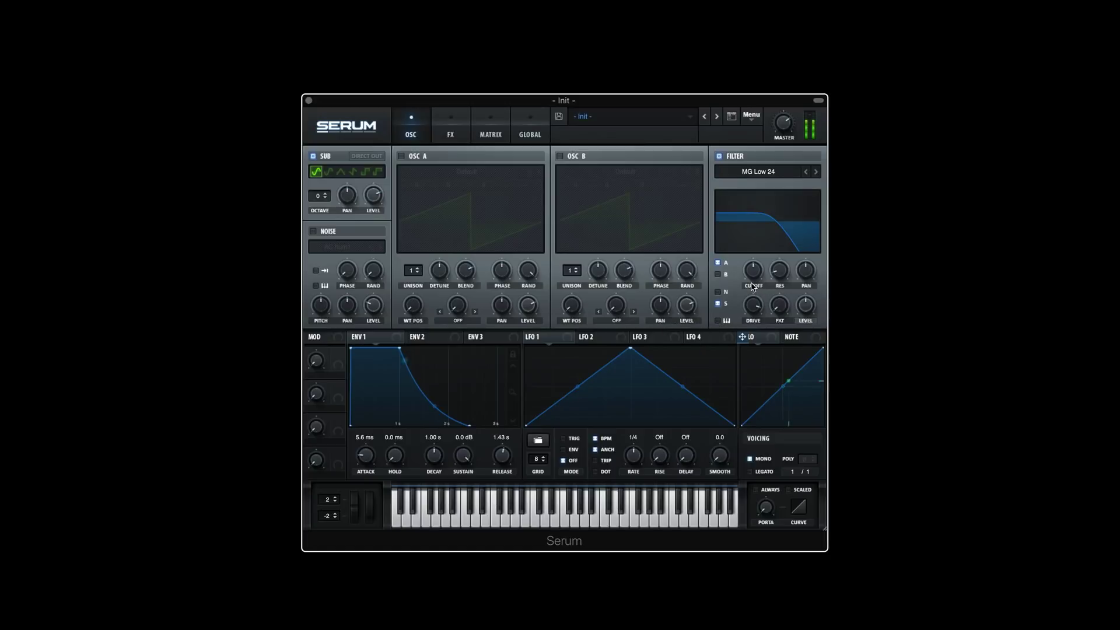
left_click(719, 156)
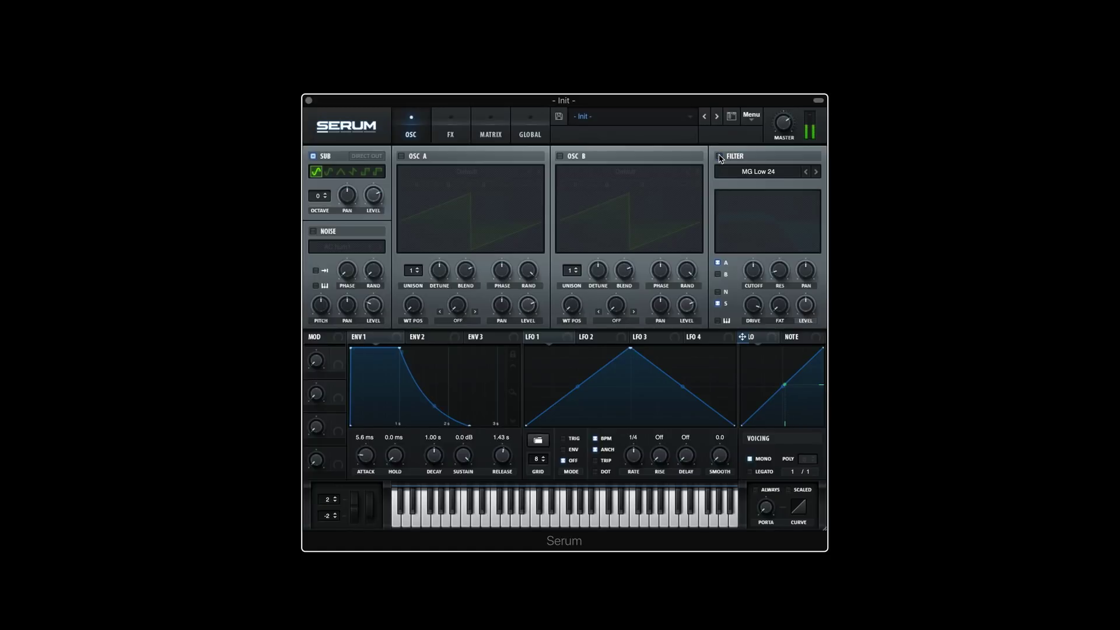
left_click(719, 156)
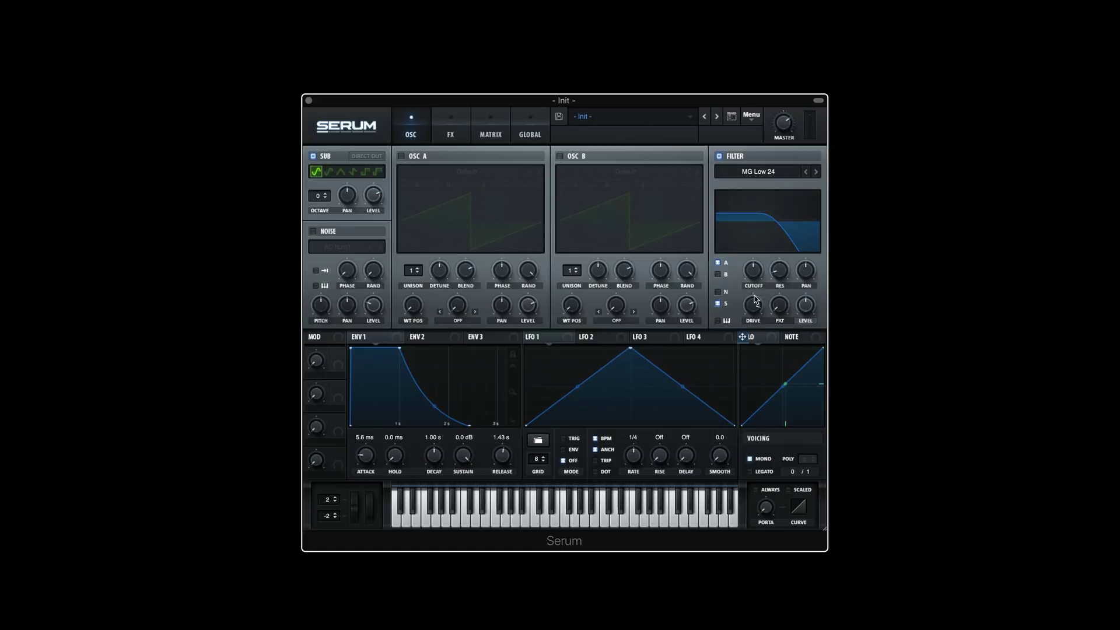
- Re-enable the filter and briefly try the Distortion effect before switching it off again
left_click(720, 159)
left_click(450, 129)
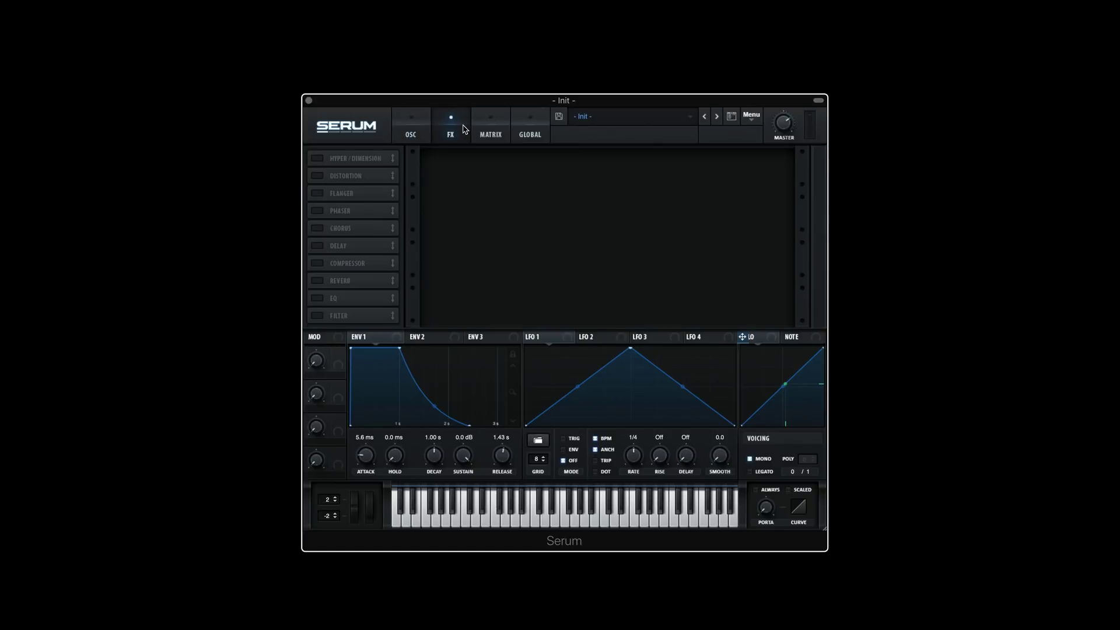
left_click(317, 175)
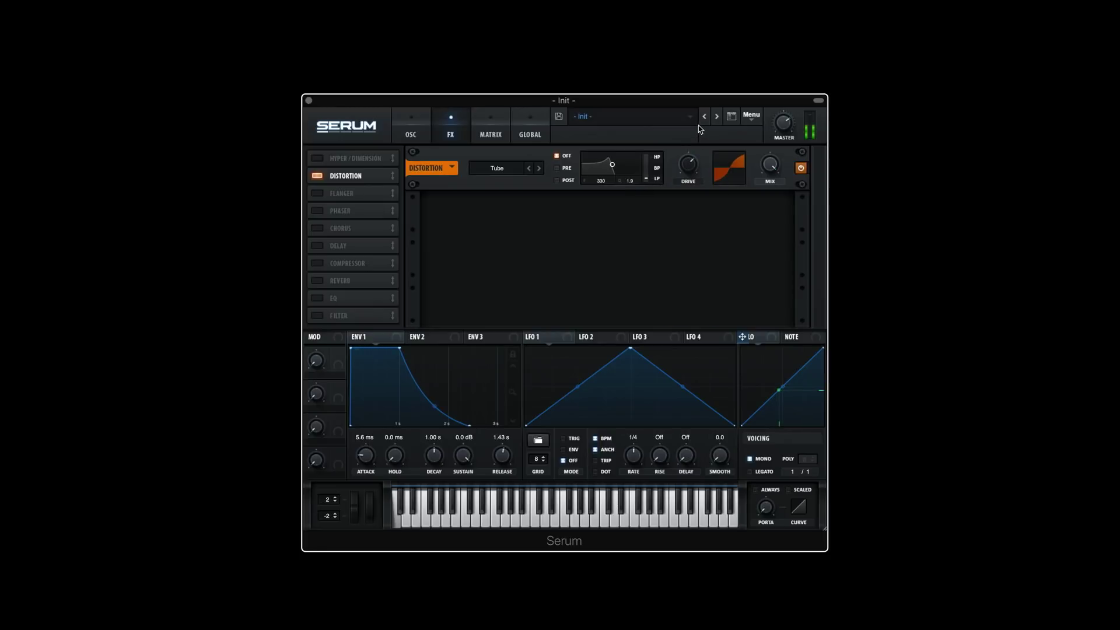
left_click(317, 176)
- Reset the patch to the Init Preset and mute oscillator A
left_click(422, 129)
left_click(751, 116)
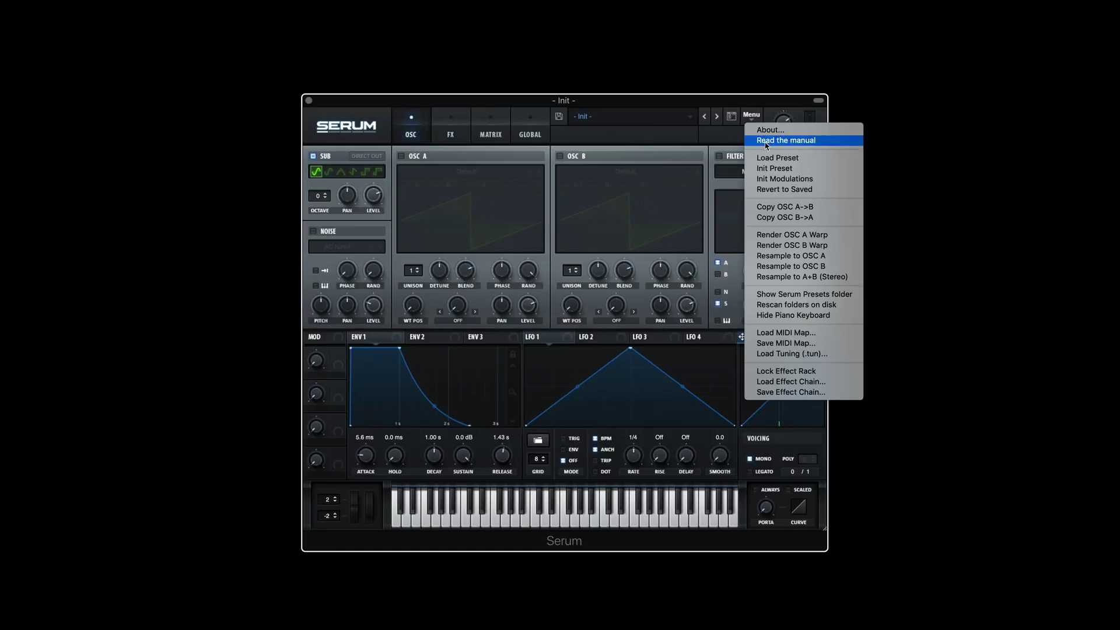
left_click(758, 169)
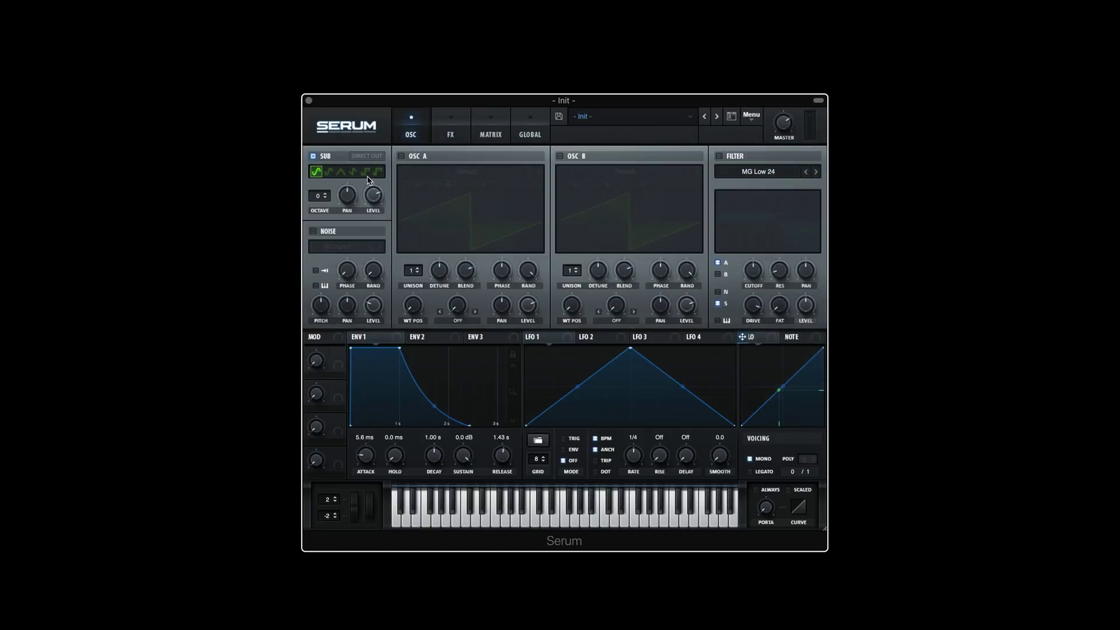
left_click(401, 157)
- Enable the sub with a different waveform, routed through an MG Low 24 filter at 167 Hz cutoff
left_click(313, 158)
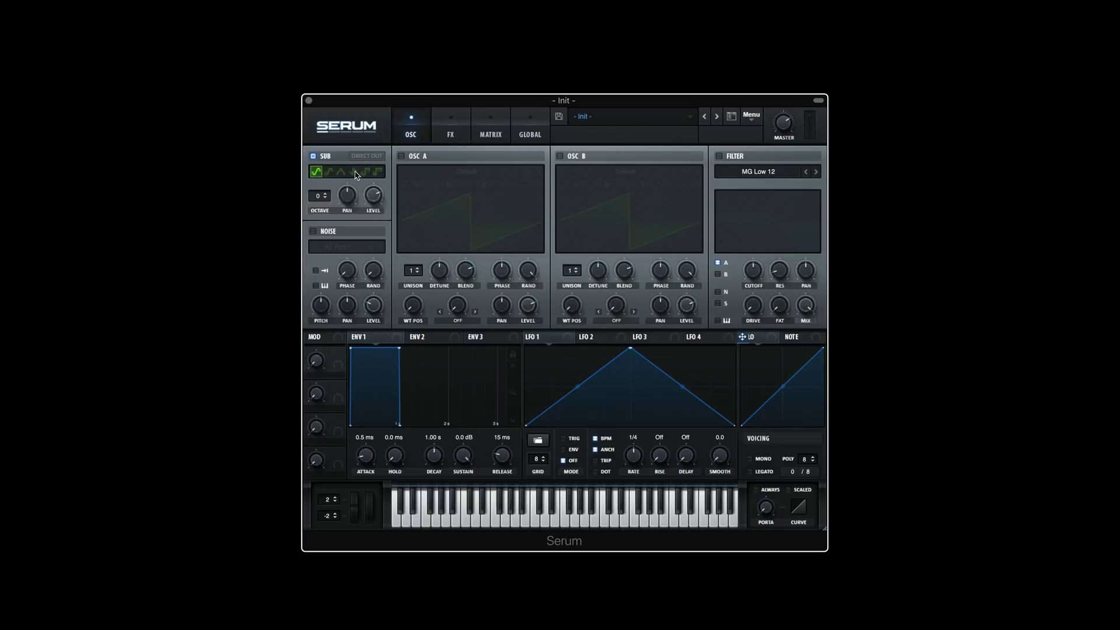
left_click(353, 171)
left_click(718, 156)
left_click(815, 171)
mouse_move(756, 271)
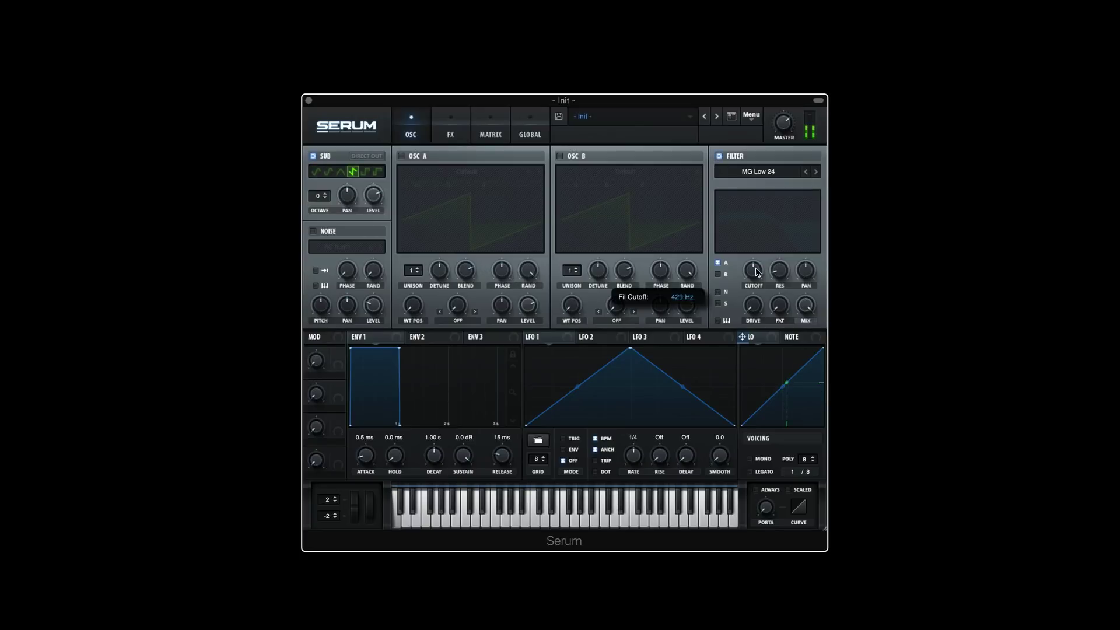
left_click(718, 303)
left_click_drag(752, 275, 756, 294)
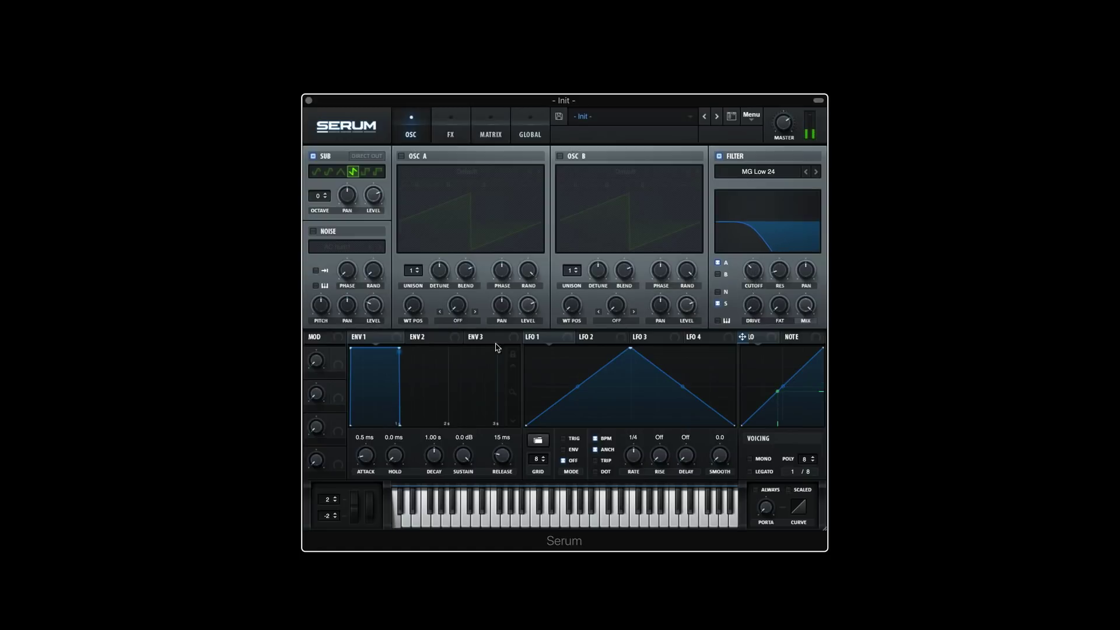
- Set envelope 1's attack to 5.8 ms and release to 563 ms, with mono voicing
left_click_drag(366, 457, 367, 452)
left_click(750, 459)
left_click_drag(502, 456, 504, 428)
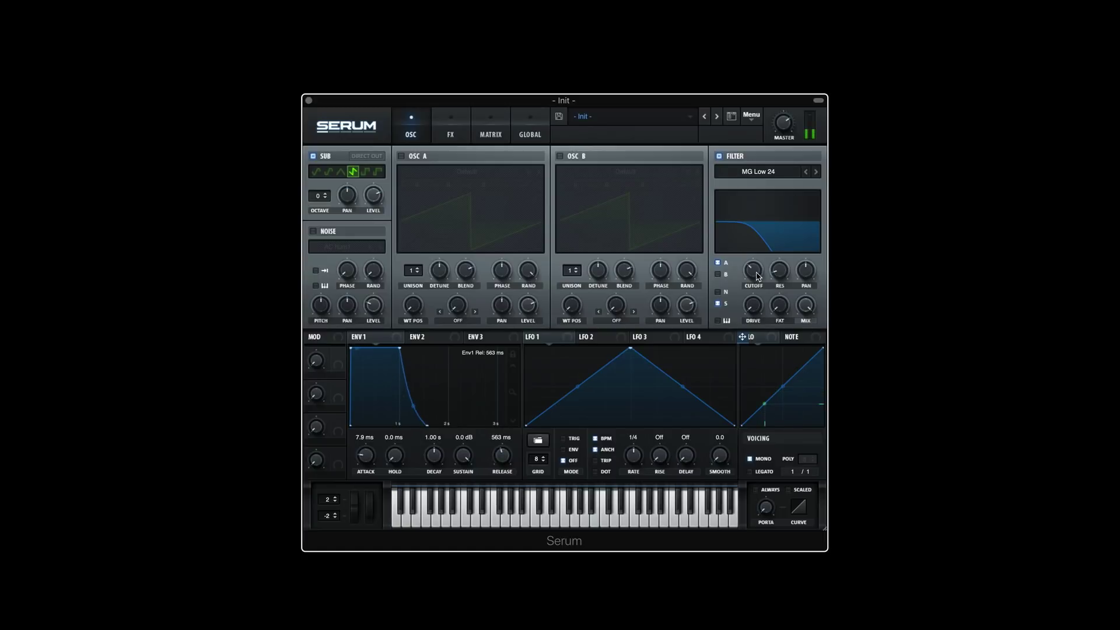
- Tune the filter to 292 Hz cutoff, 67% drive and 20% resonance
mouse_move(758, 275)
left_mouse_down()
mouse_move(756, 287)
mouse_move(758, 266)
mouse_move(756, 278)
left_mouse_up()
left_click_drag(738, 211, 740, 202)
left_click_drag(752, 273, 751, 264)
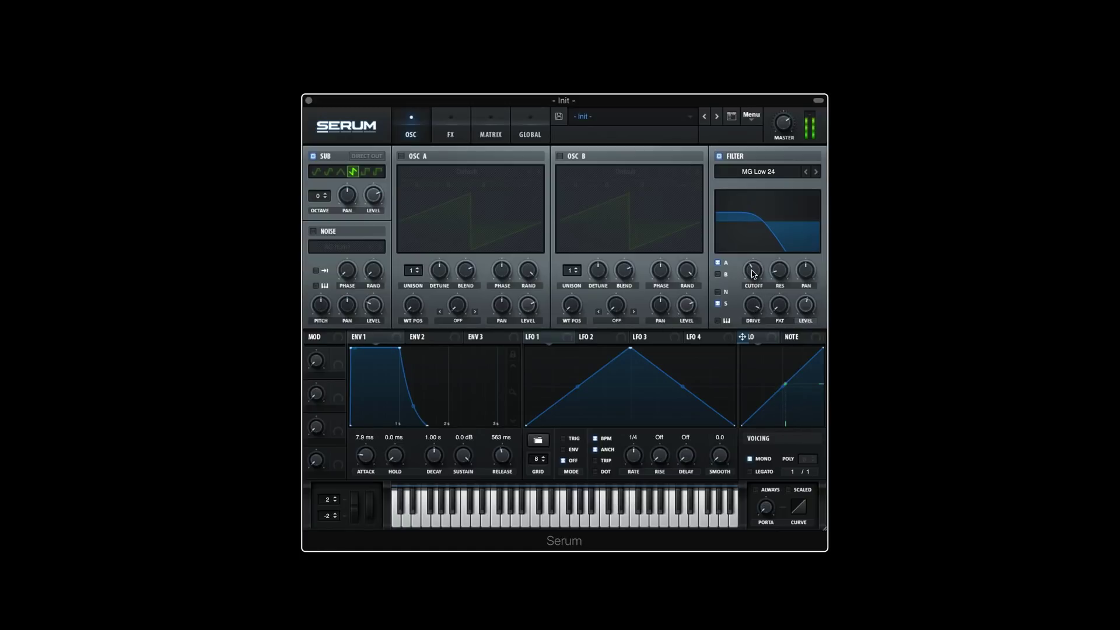
left_click_drag(753, 270, 755, 266)
left_click_drag(783, 286, 784, 263)
- Load Init Preset from Serum's menu, clearing all previous settings
left_click(753, 116)
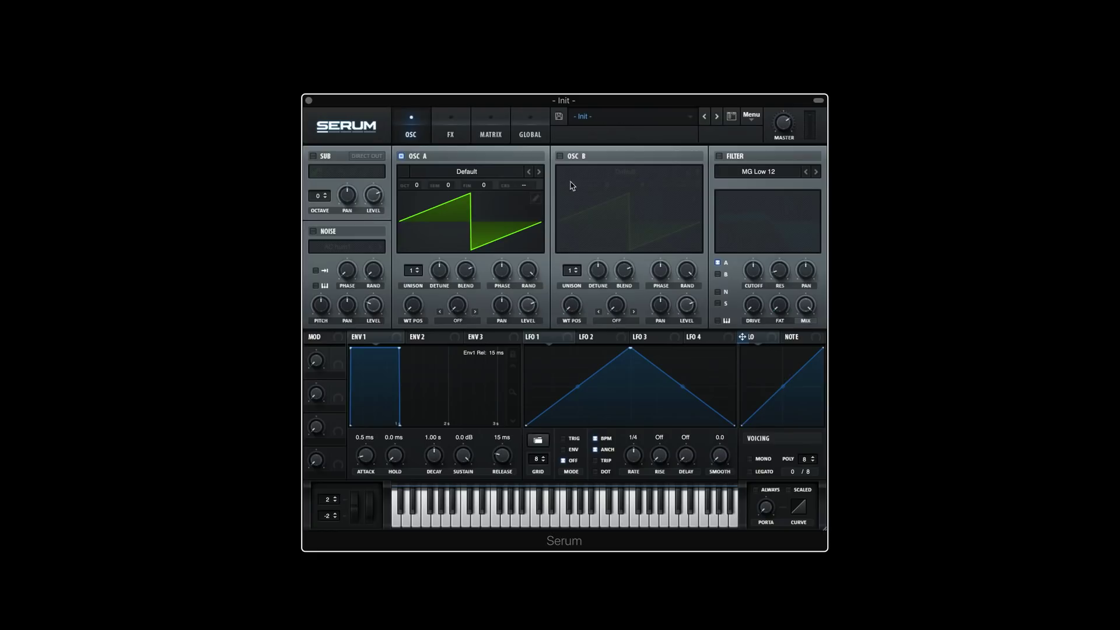
- Enable an MG Low 24 filter and assign envelope 2 to modulate its cutoff
left_click(719, 156)
left_click(816, 172)
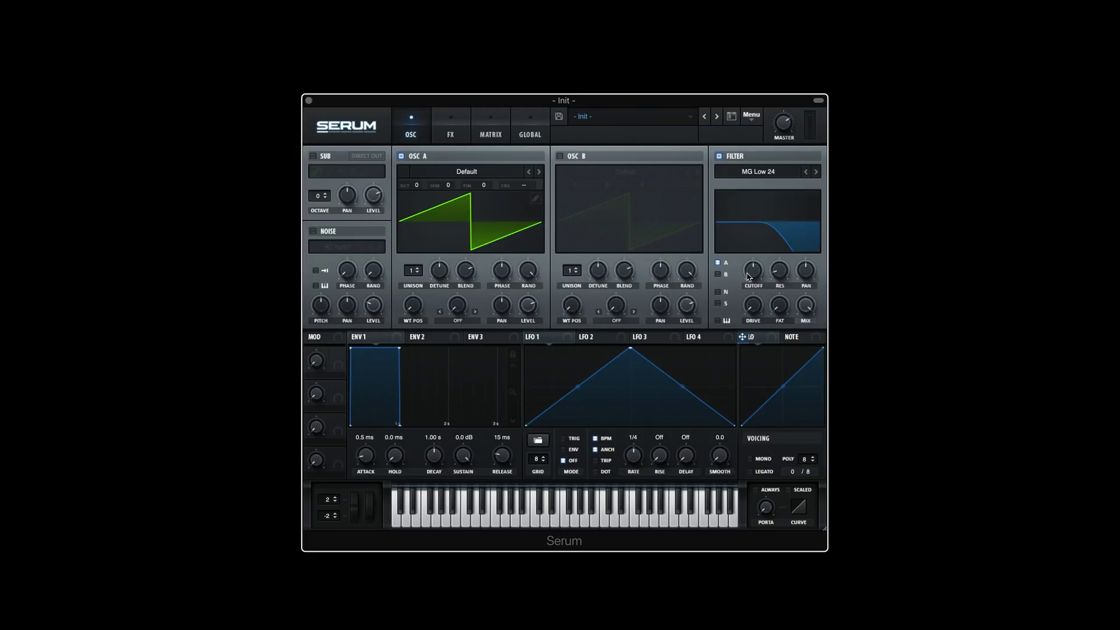
left_click(444, 337)
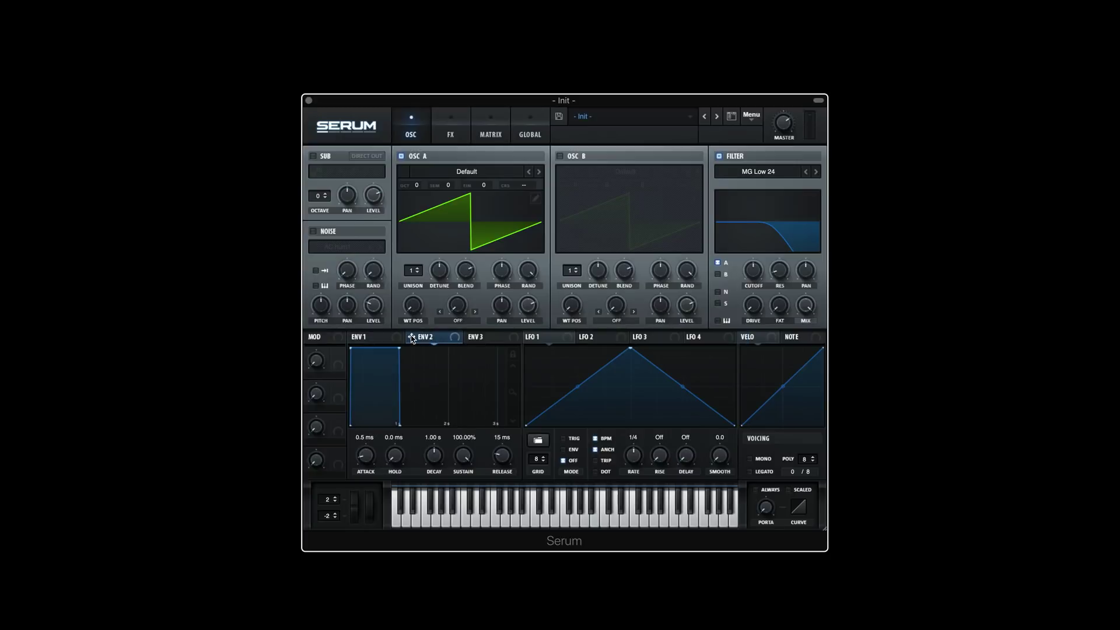
left_click_drag(411, 338, 746, 286)
- Set envelope 2's sustain to 0%, trim its cutoff depth, and give oscillator A 4 unison voices
left_click_drag(464, 455, 463, 490)
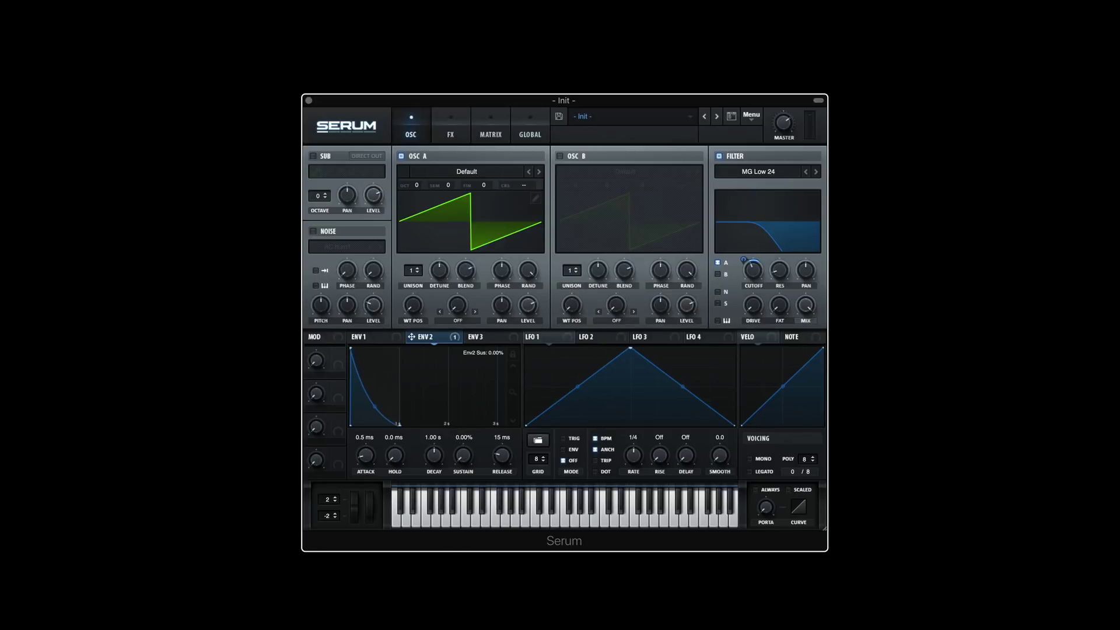
mouse_move(744, 252)
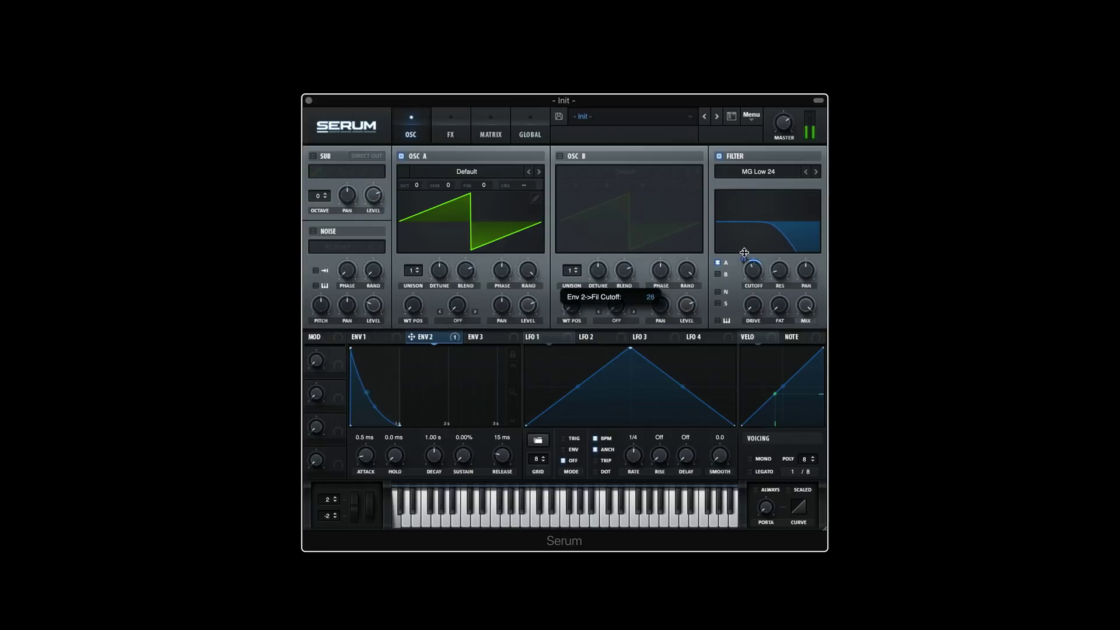
mouse_move(744, 251)
left_mouse_down()
mouse_move(742, 265)
mouse_move(744, 255)
left_mouse_up()
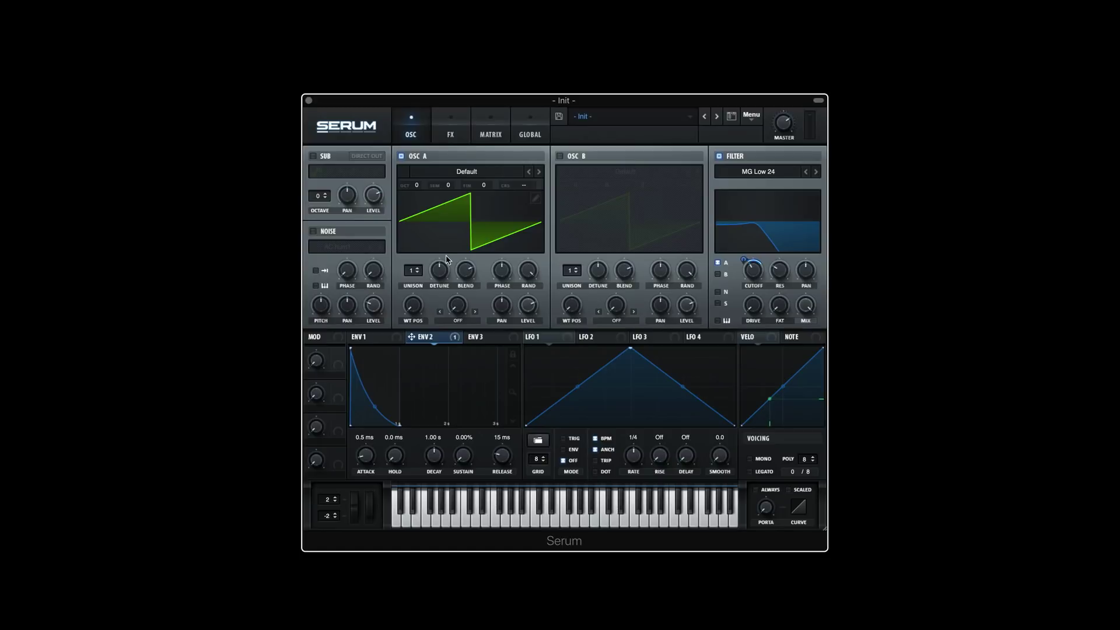
left_click_drag(413, 270, 416, 245)
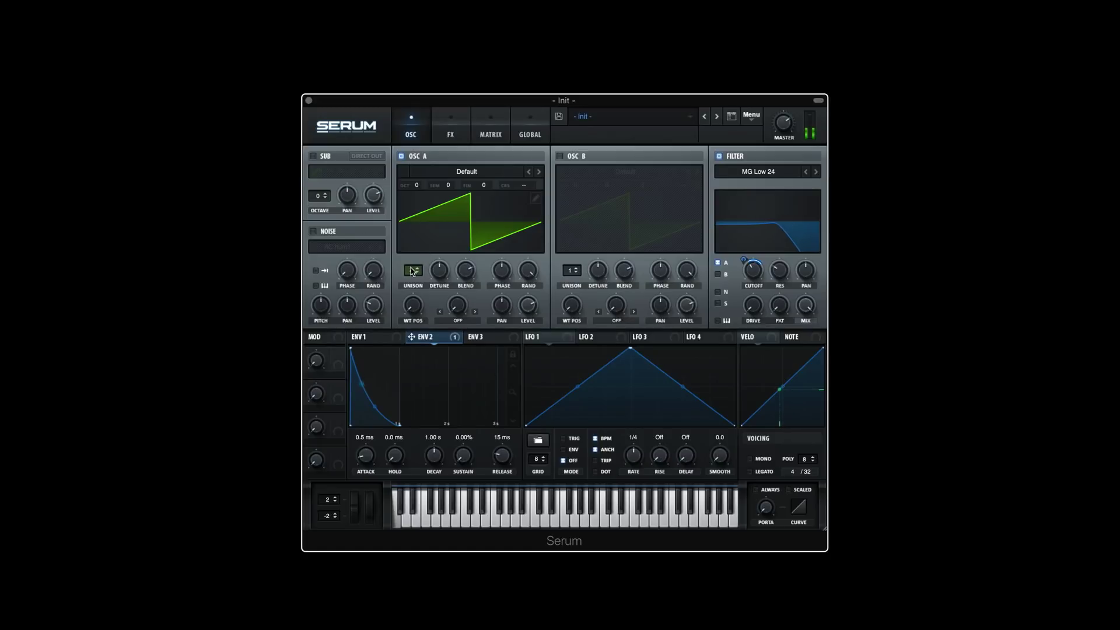
- Adjust oscillator A's unison voice count and switch on the sub oscillator beneath the unison saw
mouse_move(411, 270)
left_mouse_down()
mouse_move(410, 317)
mouse_move(416, 252)
left_mouse_up()
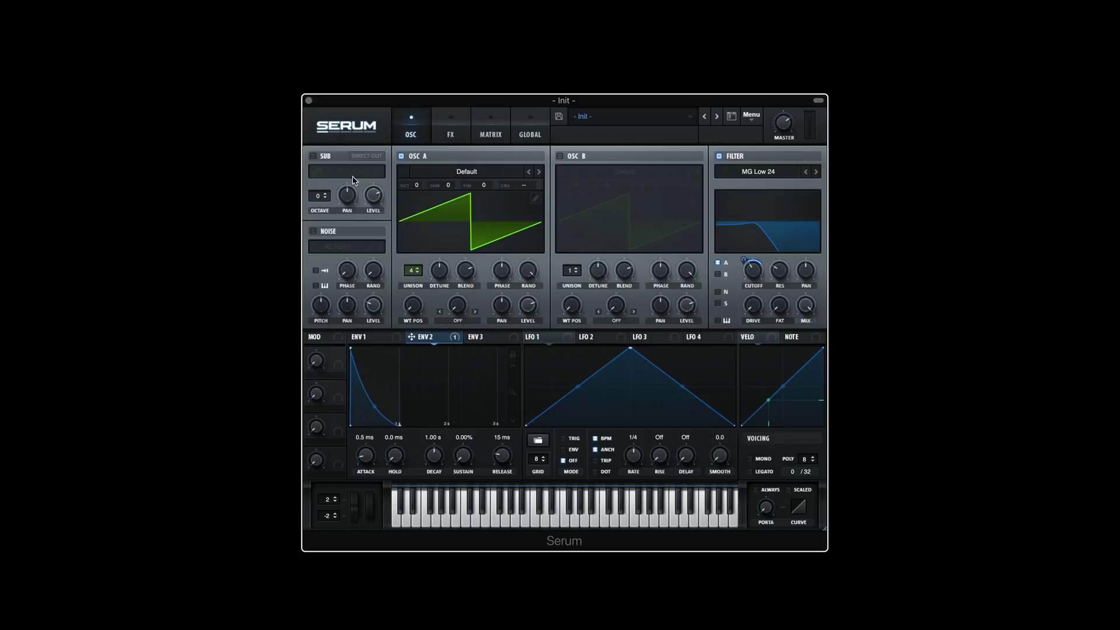
left_click(313, 156)
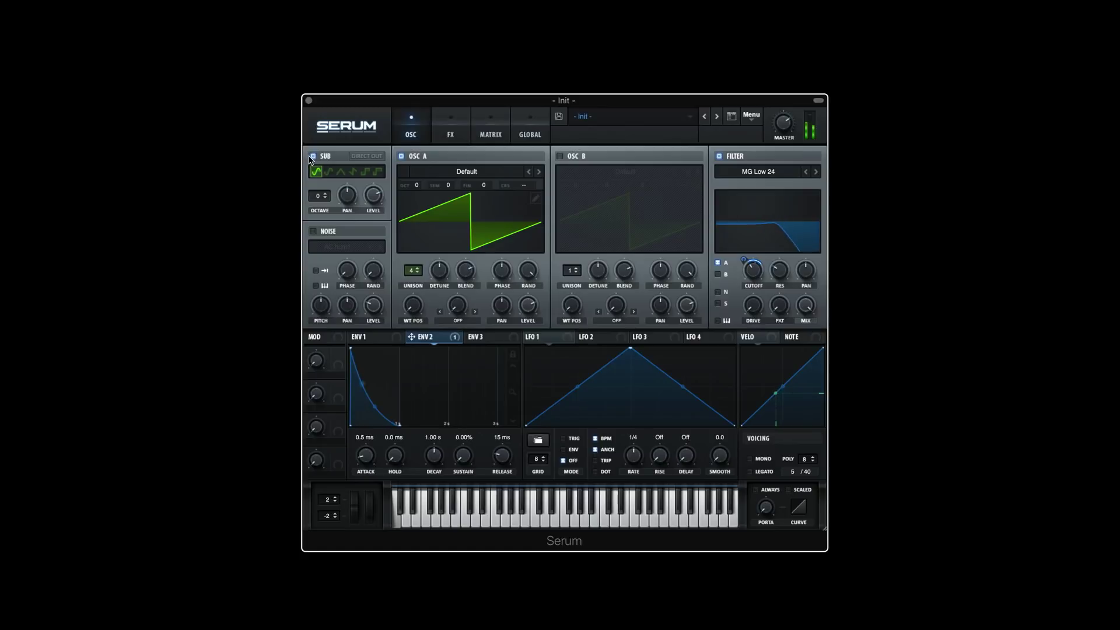
- Compare the sound with the sub muted, then enable the Phaser effect
left_click(312, 156)
left_click(312, 156)
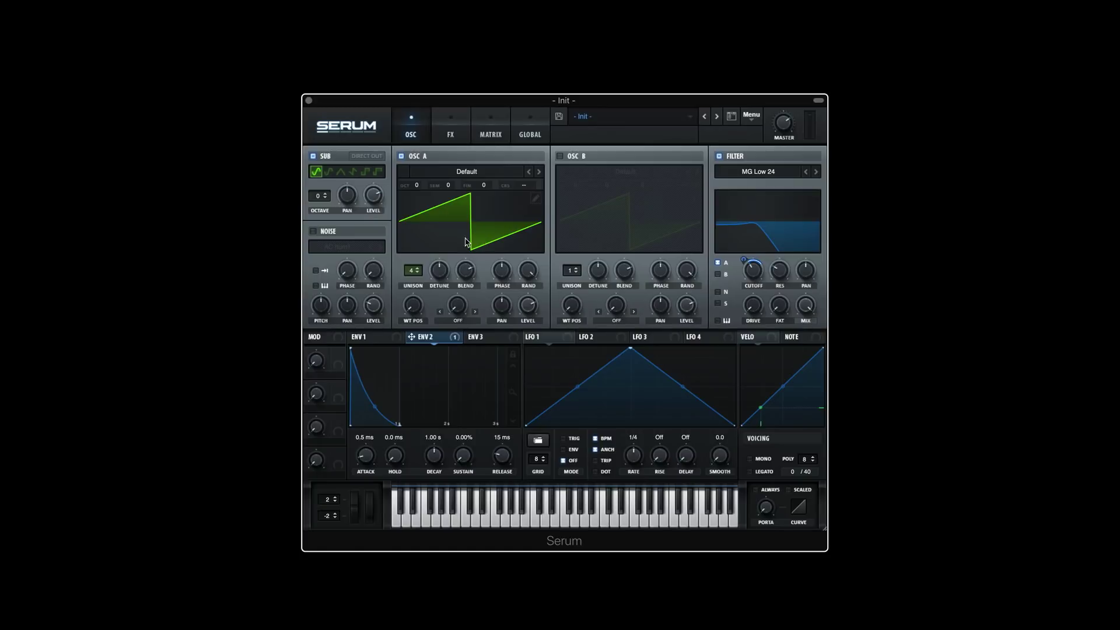
left_click(454, 137)
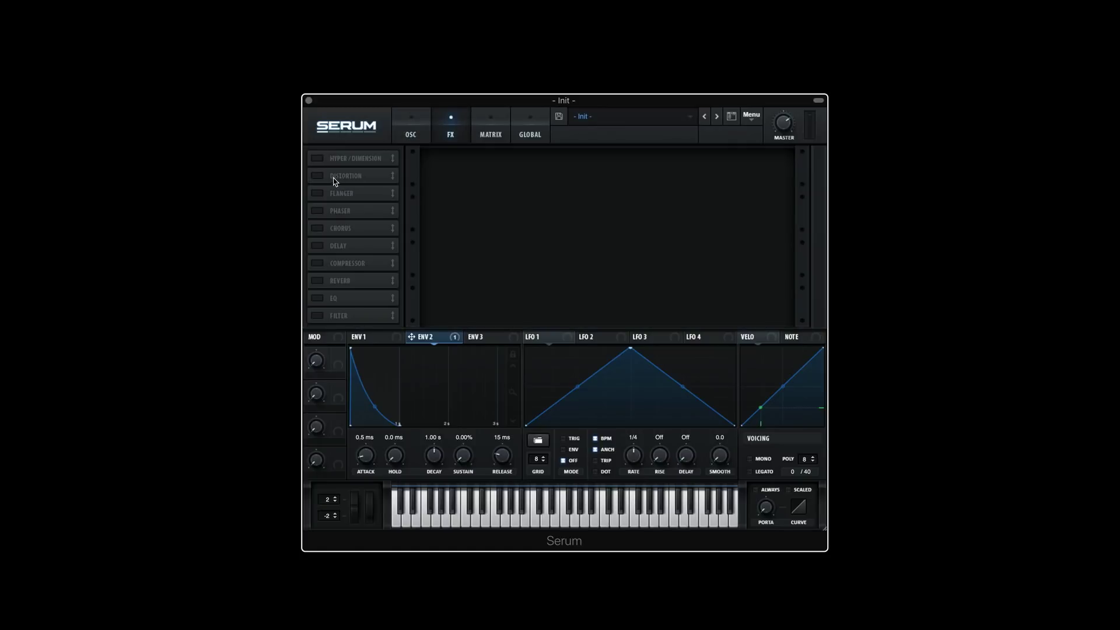
left_click(318, 210)
- Turn on the sub oscillator's Direct Out and A/B the sub by toggling it
left_click(409, 129)
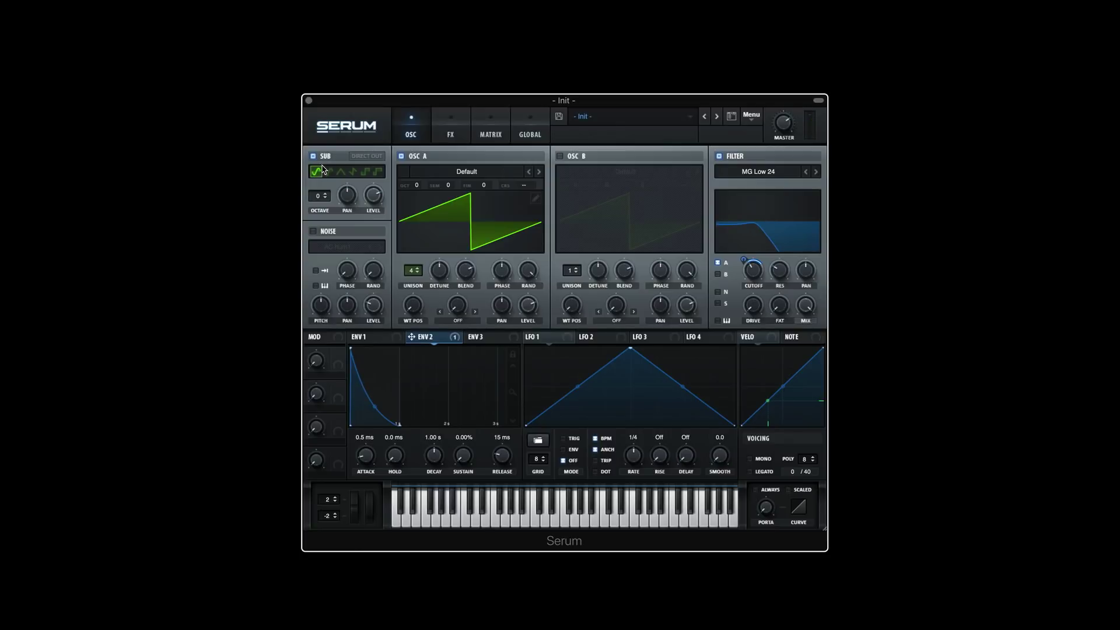
left_click(366, 157)
left_click(312, 156)
left_click(313, 156)
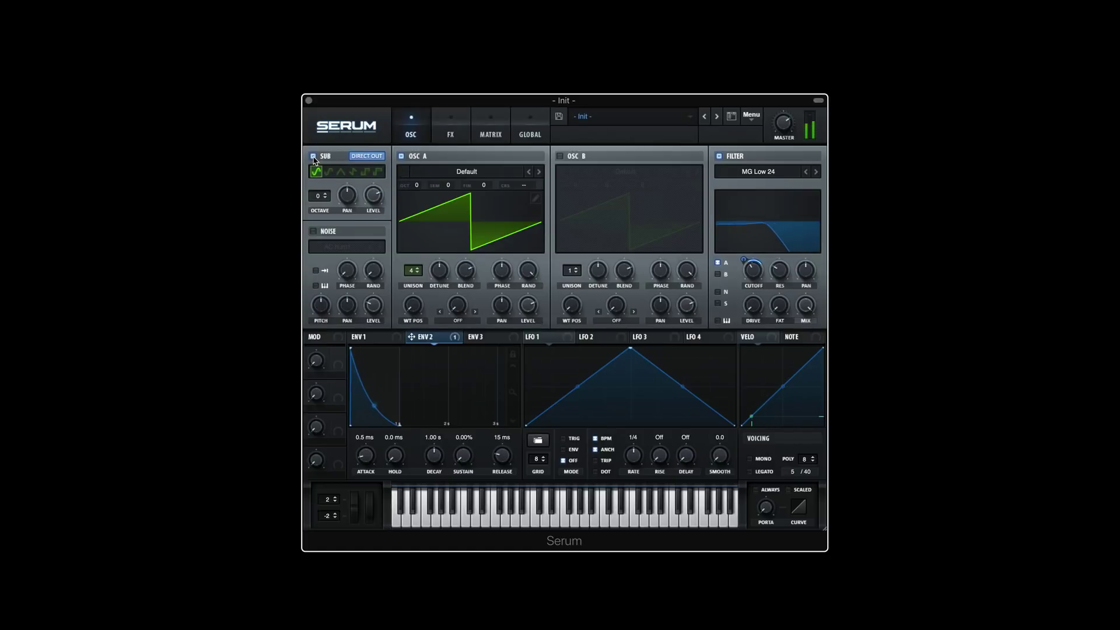